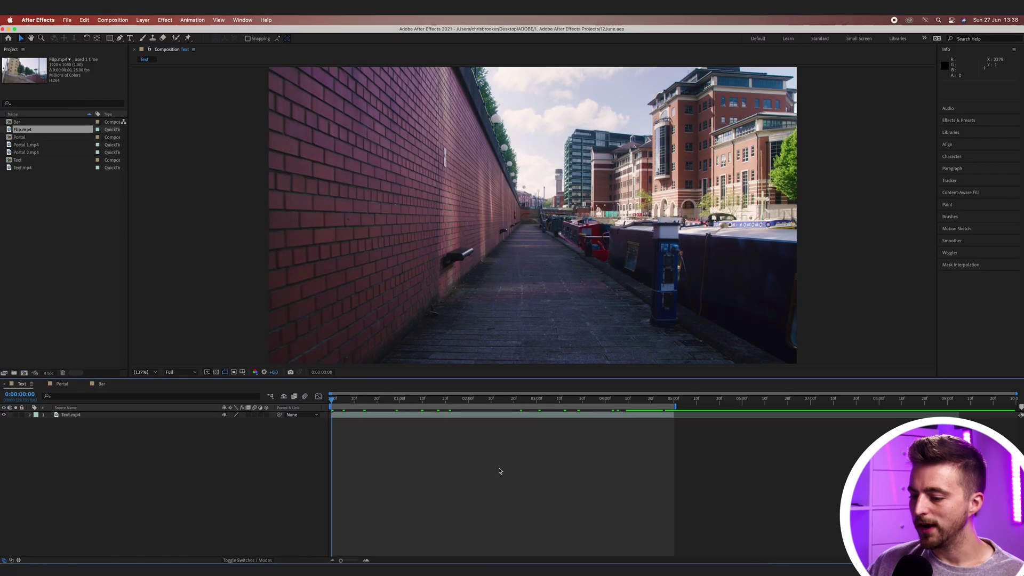
# Step: Preview the footage, then apply 3D Camera Tracker (search '3d ca') to Text.mp4 and let it analyse
pyautogui.press('space')
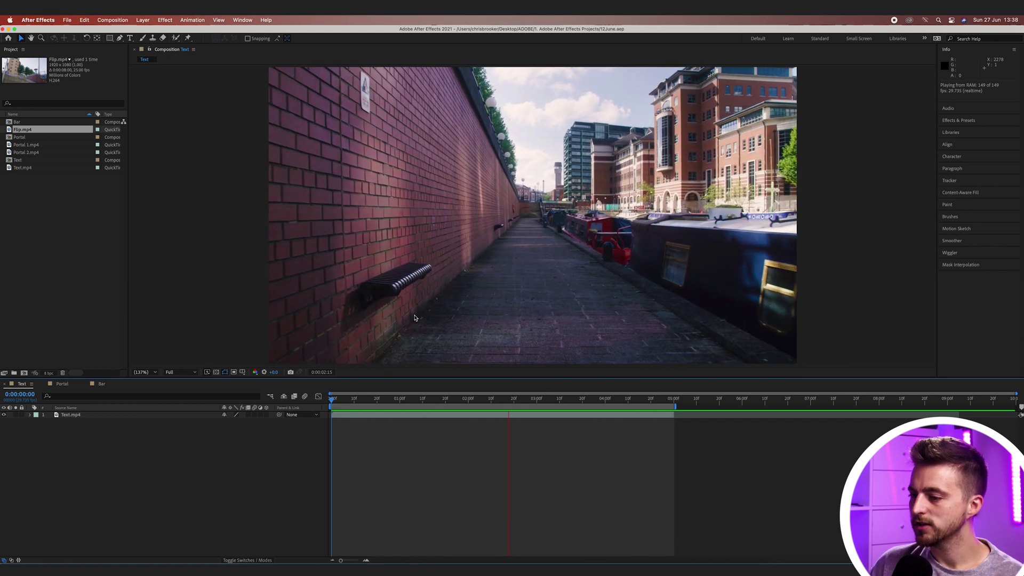
pyautogui.press('space')
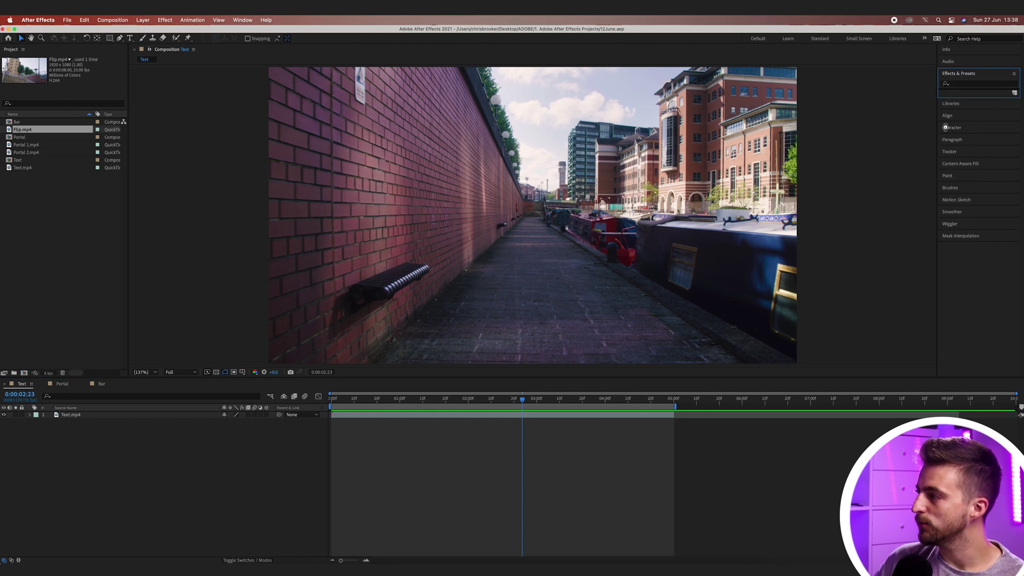
pyautogui.click(964, 121)
pyautogui.click(980, 84)
pyautogui.write('3d ca')
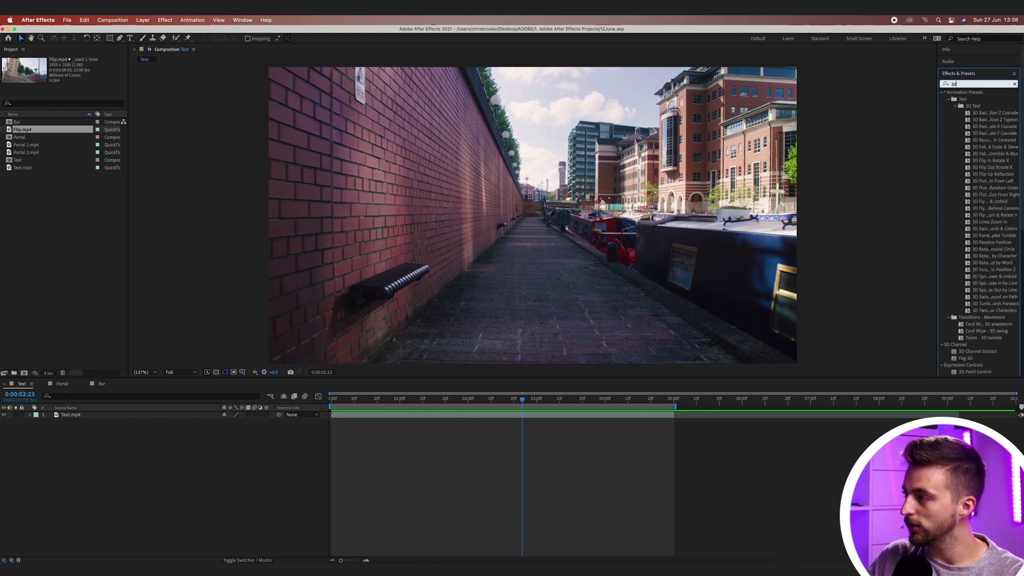
pyautogui.click(973, 100)
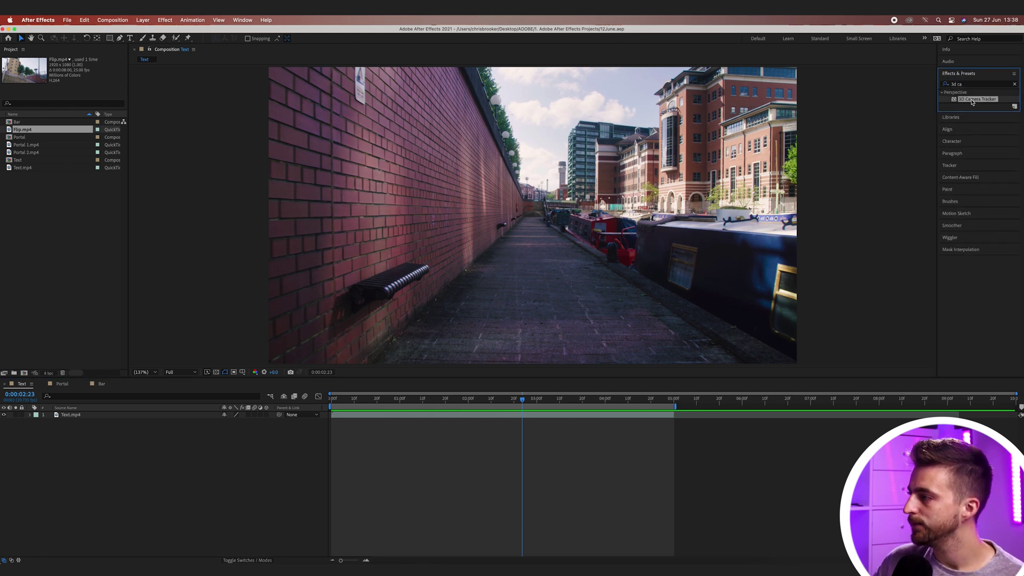
pyautogui.moveTo(938, 102); pyautogui.dragTo(334, 259)
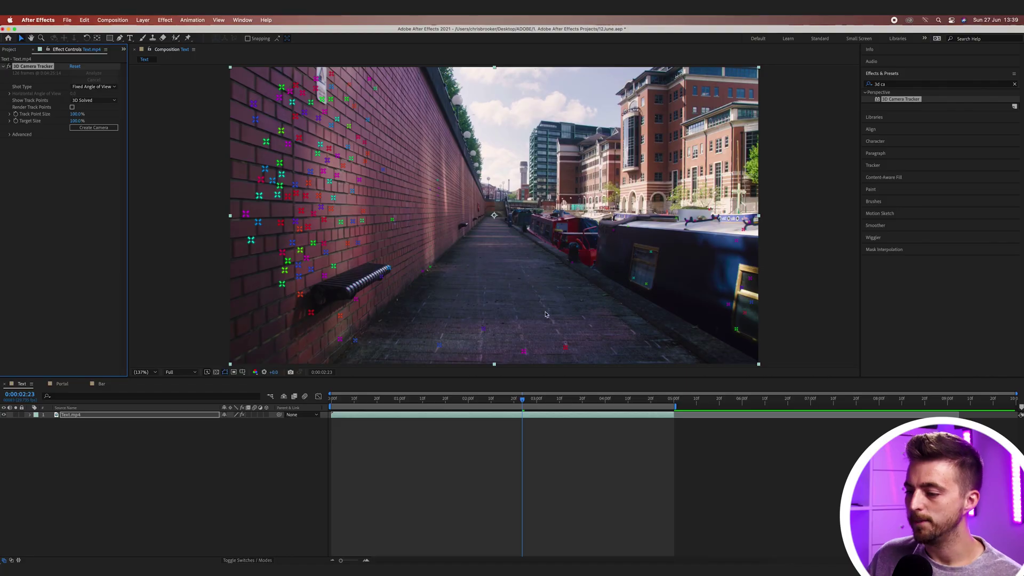
# Step: Near the start, pick track points on the path ground and create a text layer and camera
pyautogui.moveTo(502, 402); pyautogui.dragTo(366, 399)
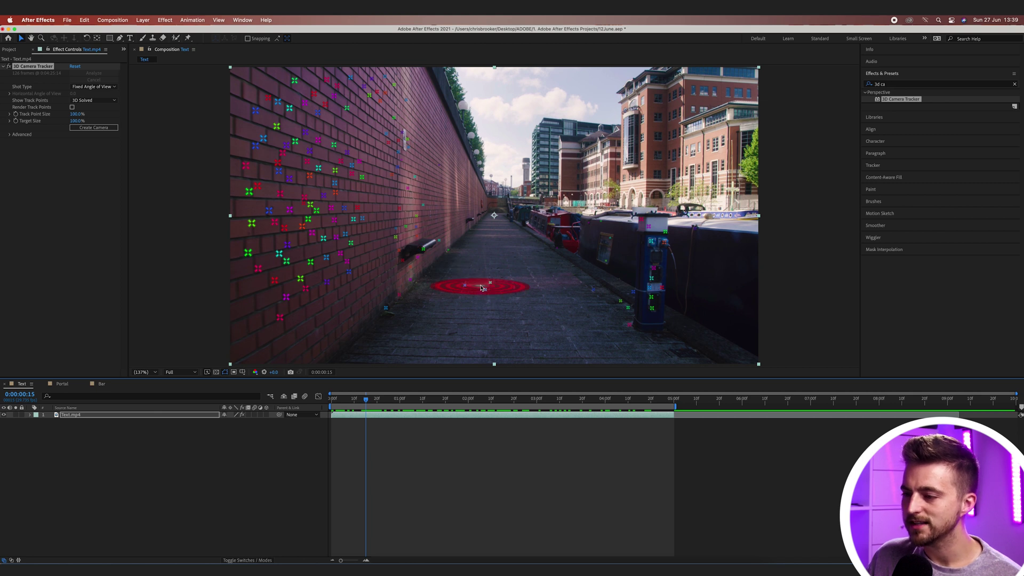
pyautogui.click(483, 289)
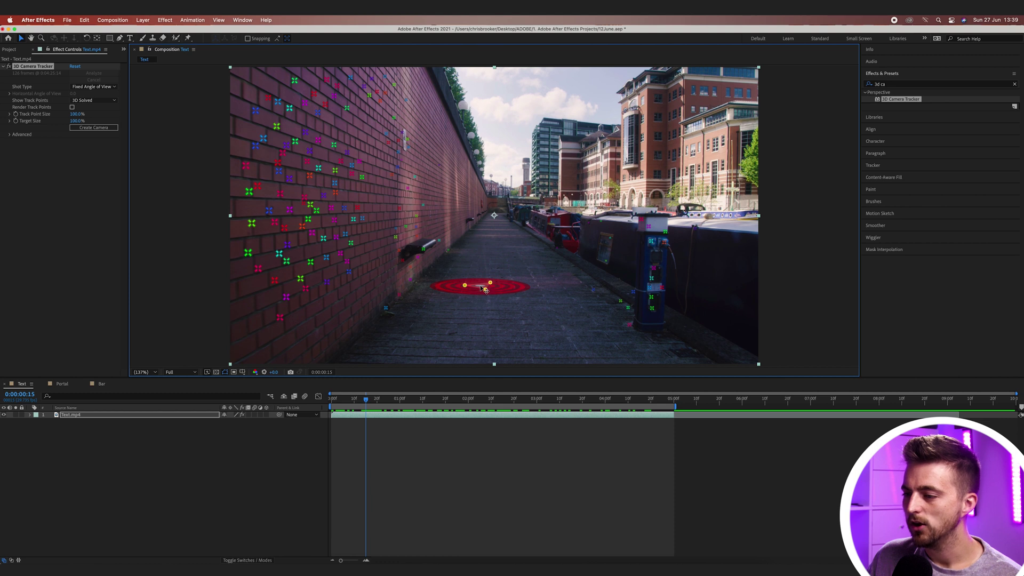
pyautogui.rightClick(481, 288)
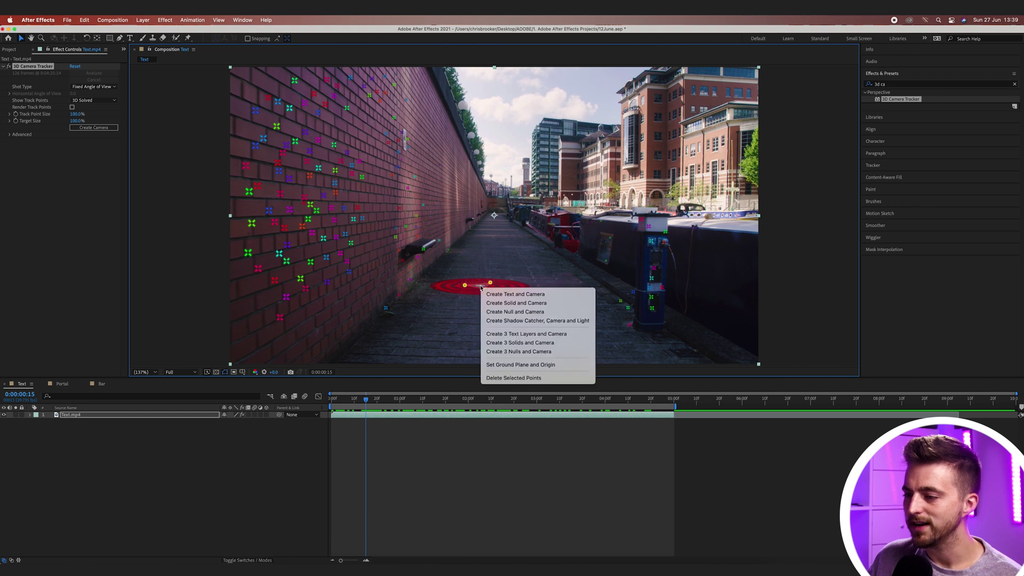
pyautogui.click(517, 295)
pyautogui.press('space')
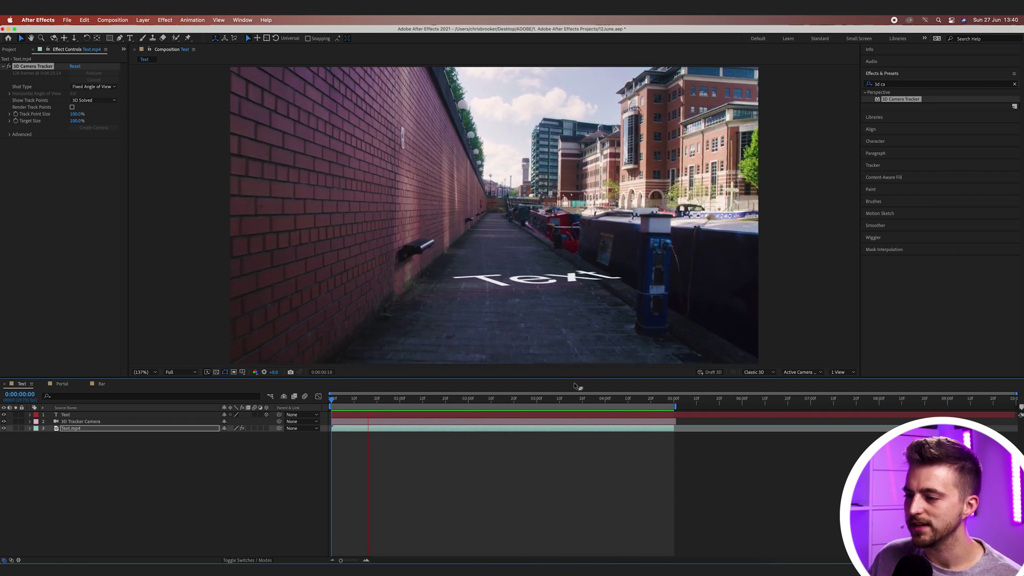
# Step: At the first frame, replace the placeholder 'Text' on the towpath with 'HELLO'
pyautogui.press('space')
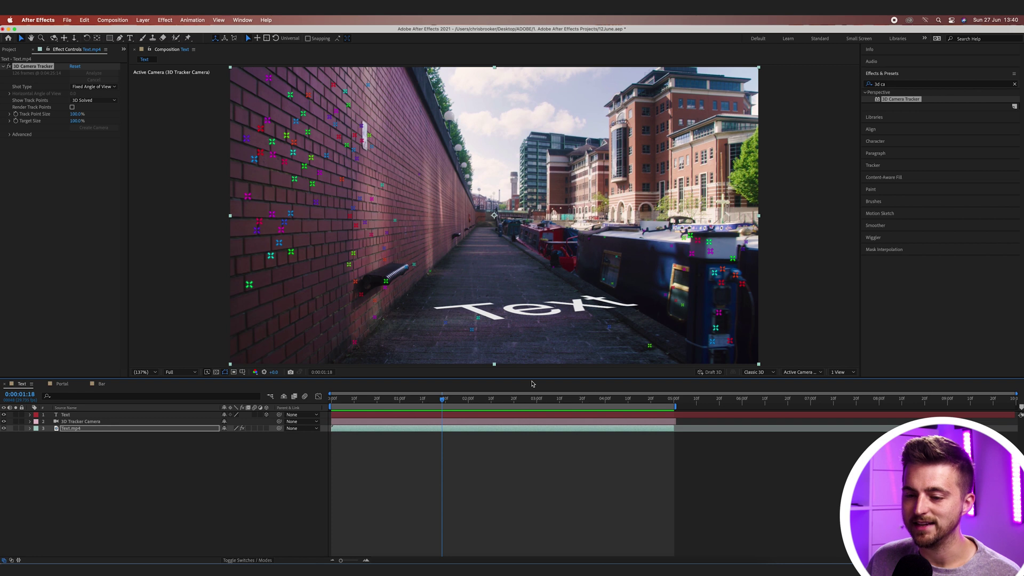
pyautogui.press('Home')
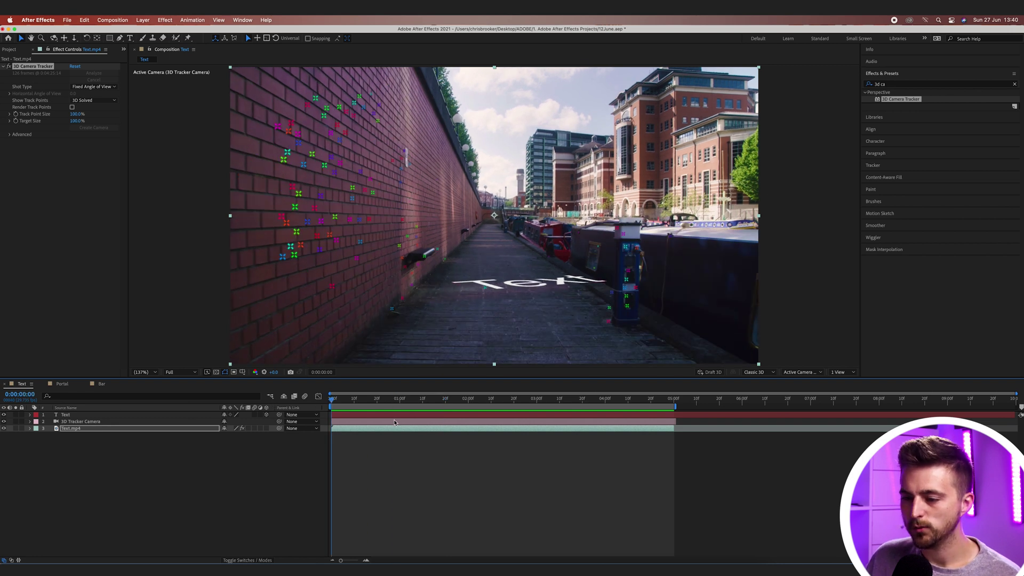
pyautogui.doubleClick(344, 416)
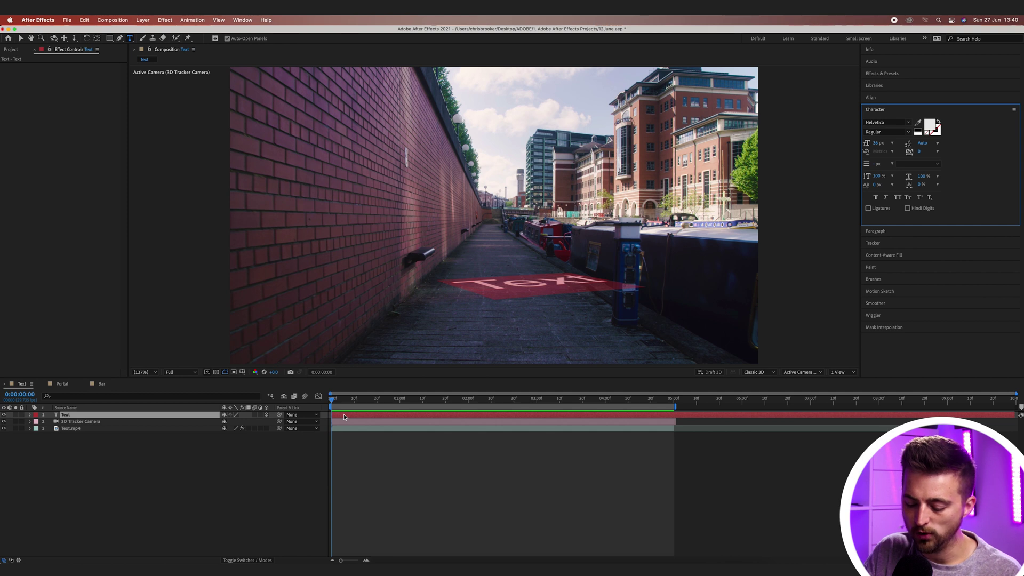
pyautogui.write('ELLO')
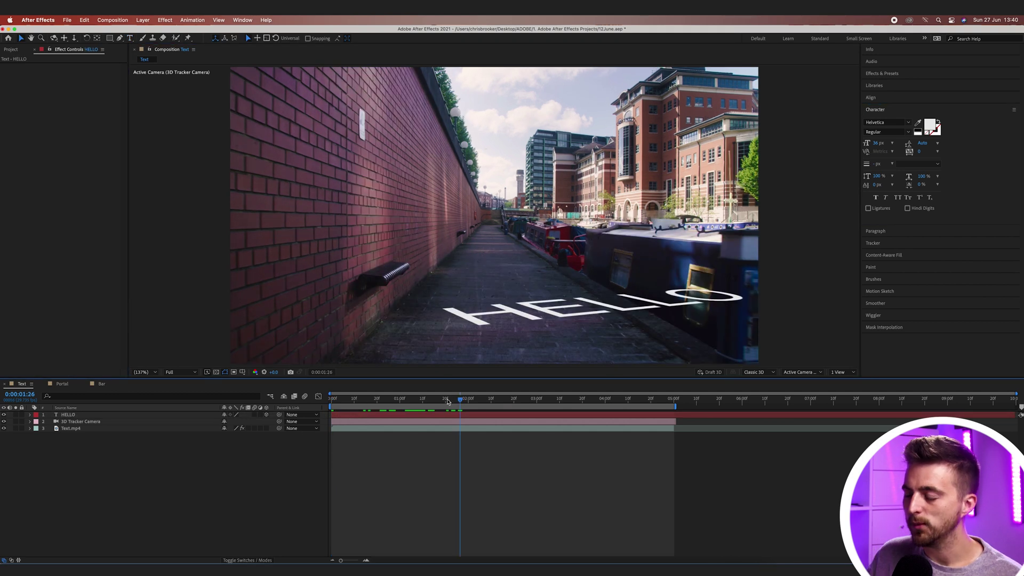
pyautogui.press('Home')
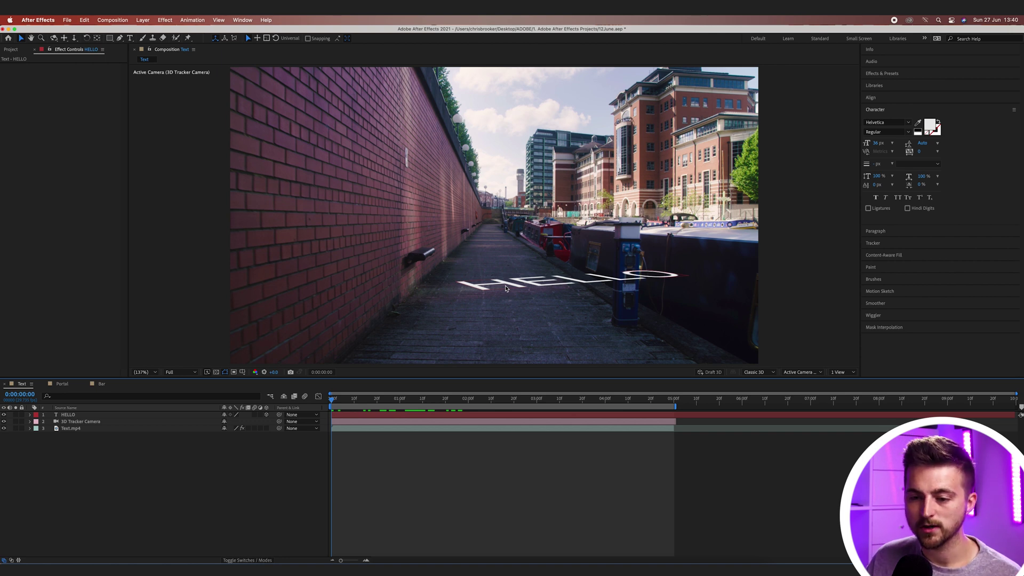
# Step: Stand HELLO upright by setting its X Rotation to 90°, undoing the Z Rotation change
pyautogui.click(60, 414)
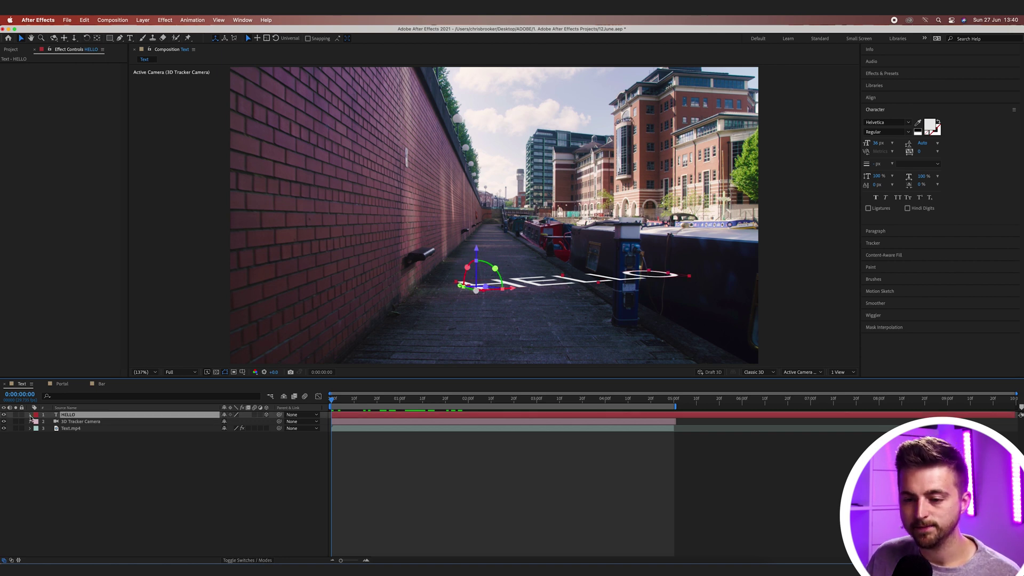
pyautogui.click(30, 415)
pyautogui.click(39, 432)
pyautogui.click(37, 429)
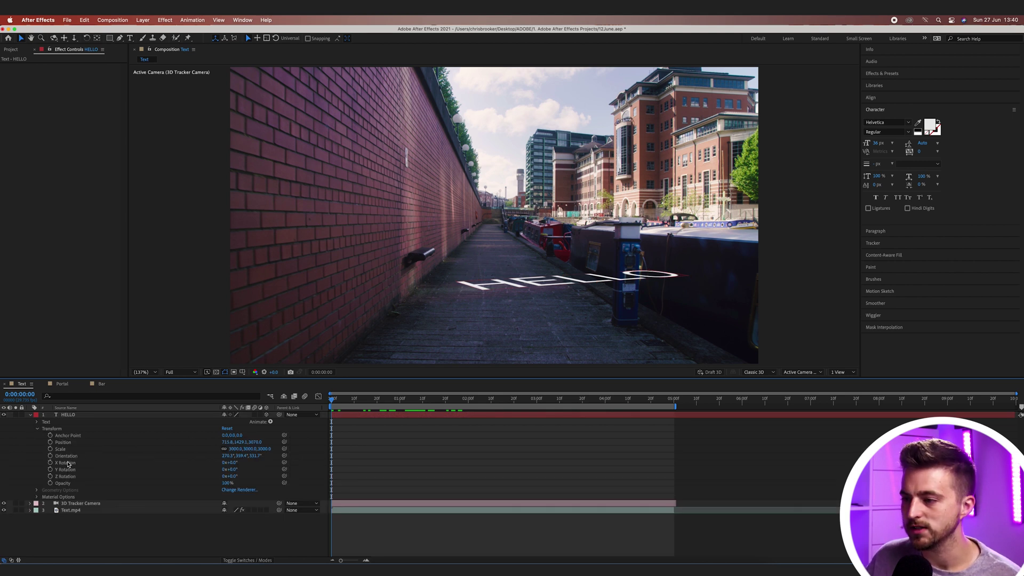
pyautogui.click(68, 463)
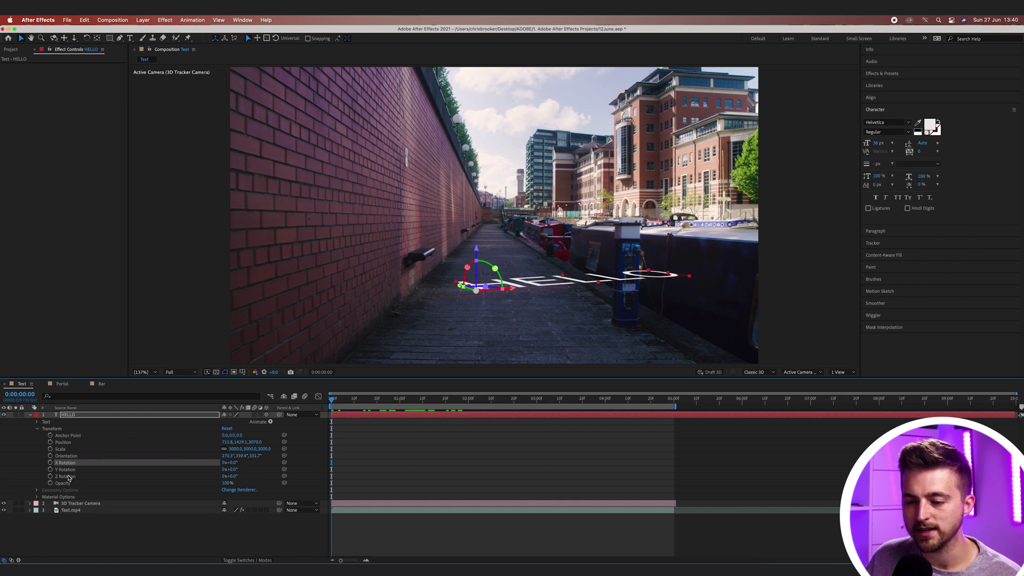
pyautogui.moveTo(237, 462)
pyautogui.mouseDown()
pyautogui.moveTo(274, 463)
pyautogui.moveTo(241, 464)
pyautogui.mouseUp()
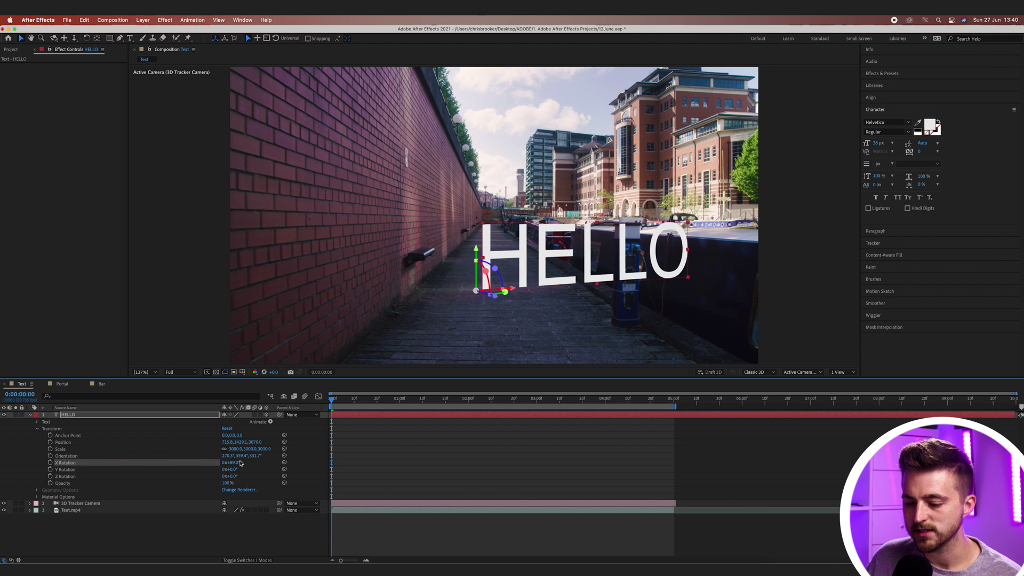
pyautogui.write('90')
pyautogui.press('Return')
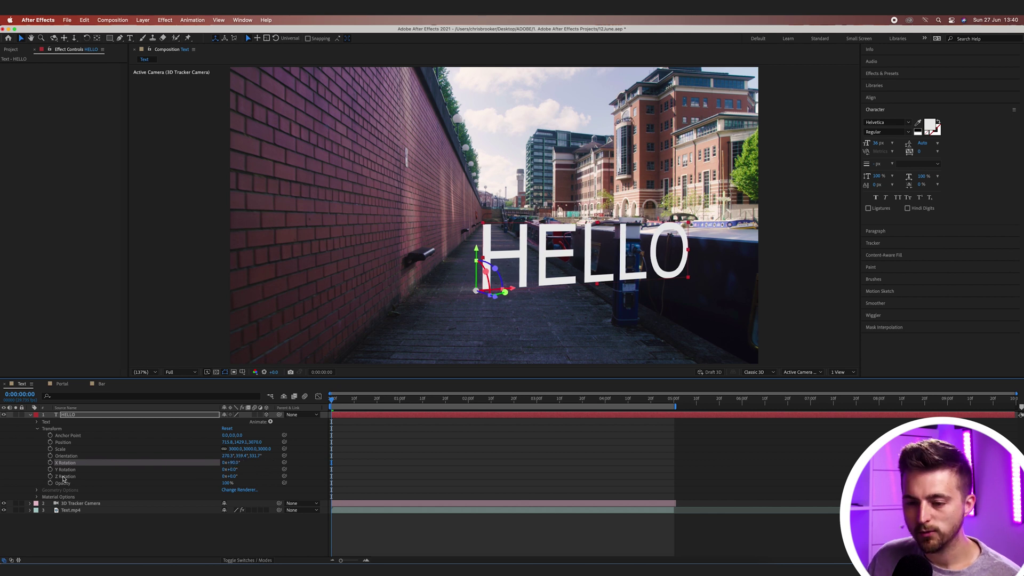
pyautogui.moveTo(236, 472)
pyautogui.mouseDown()
pyautogui.moveTo(248, 471)
pyautogui.moveTo(237, 480)
pyautogui.mouseUp()
pyautogui.press('super+z')
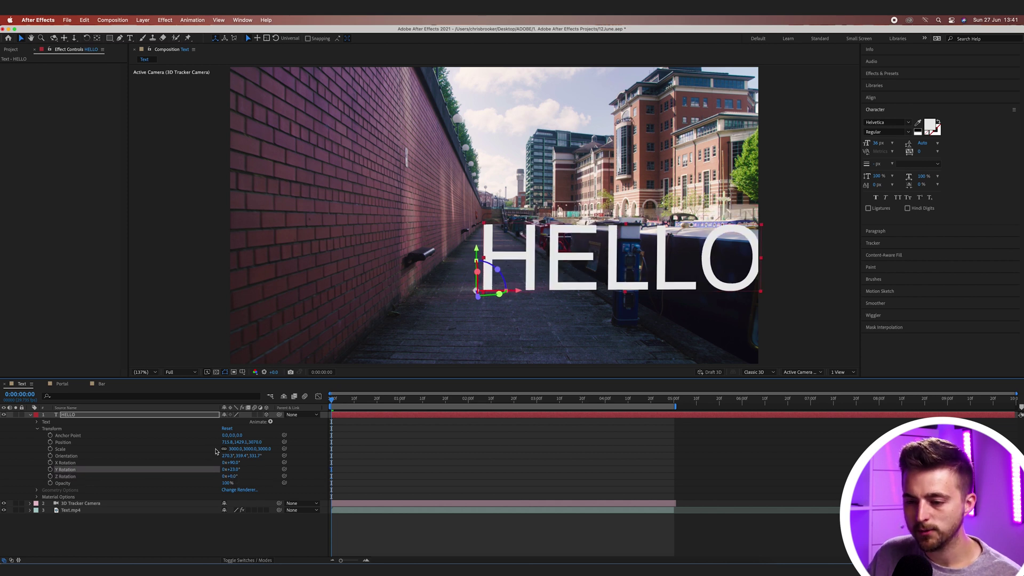
# Step: Scale HELLO down to 1895% and reposition it over the towpath, undoing the depth nudge
pyautogui.moveTo(225, 446); pyautogui.dragTo(16, 496)
pyautogui.moveTo(227, 442); pyautogui.dragTo(191, 475)
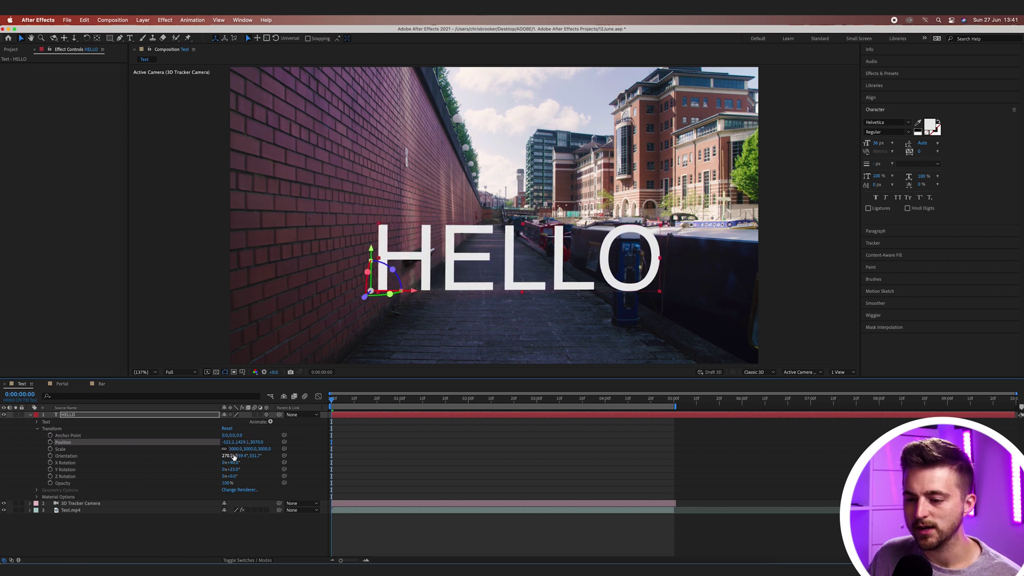
pyautogui.moveTo(240, 449); pyautogui.dragTo(7, 497)
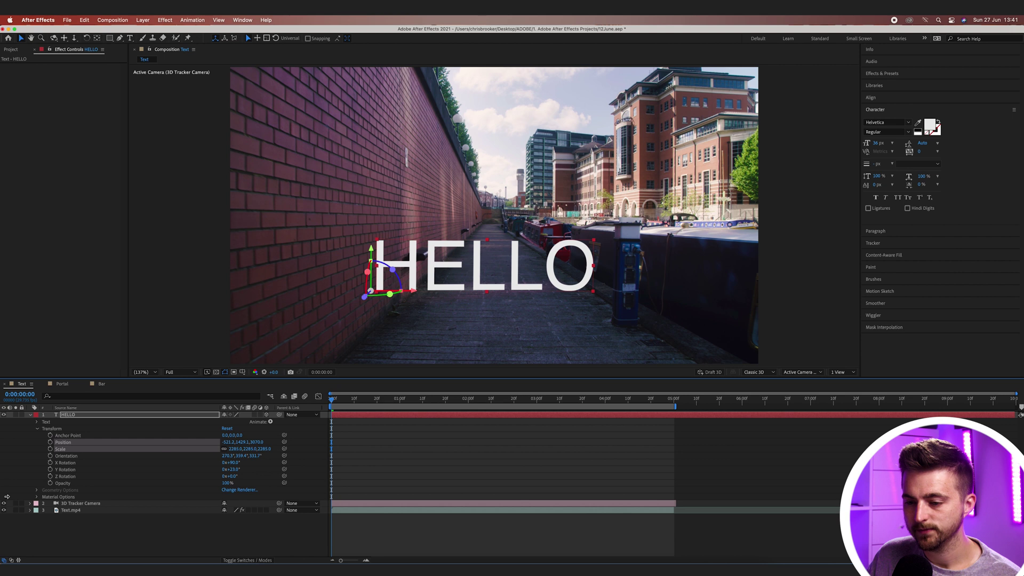
pyautogui.moveTo(239, 451); pyautogui.dragTo(383, 434)
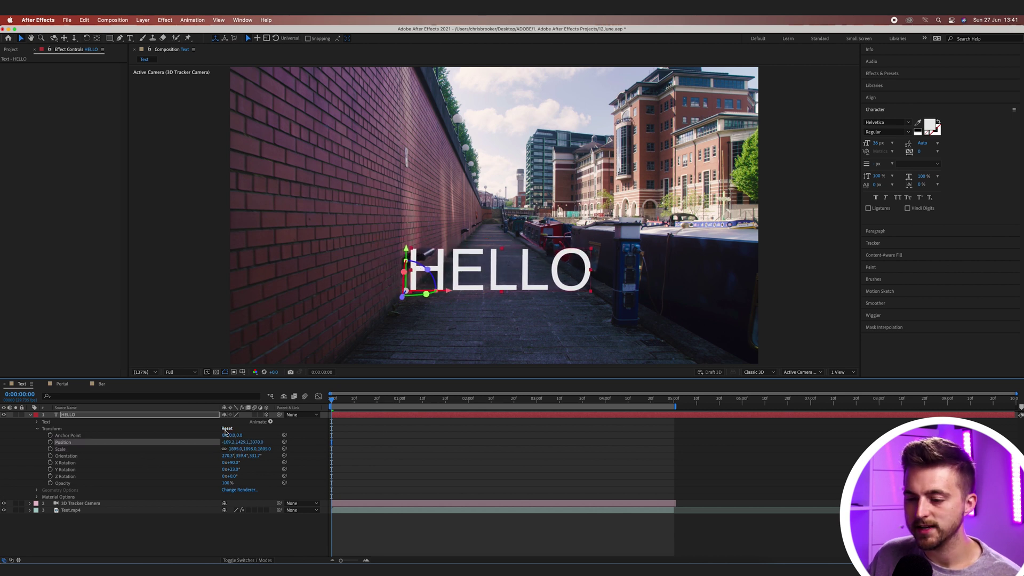
pyautogui.moveTo(258, 442); pyautogui.dragTo(20, 459)
pyautogui.press('cmd+z')
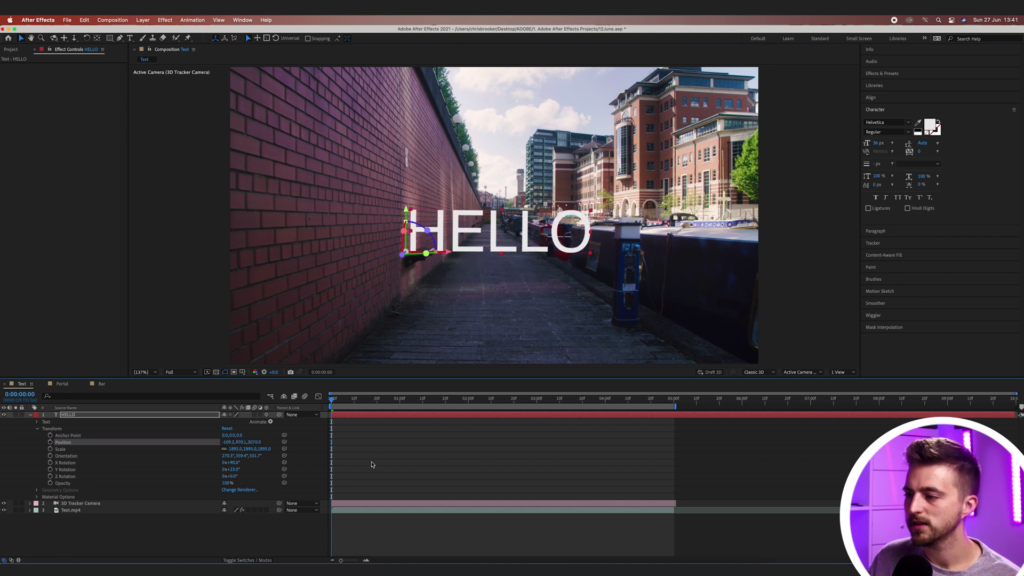
# Step: At frame 0:00:00:14, scrub HELLO's Position Z to change its depth along the path
pyautogui.click(372, 465)
pyautogui.press('space')
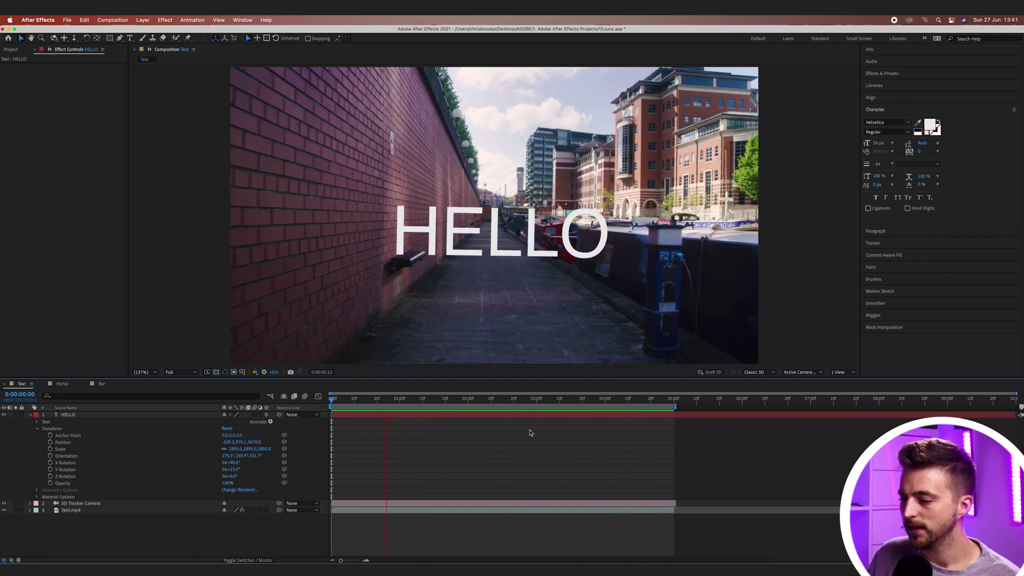
pyautogui.click(377, 400)
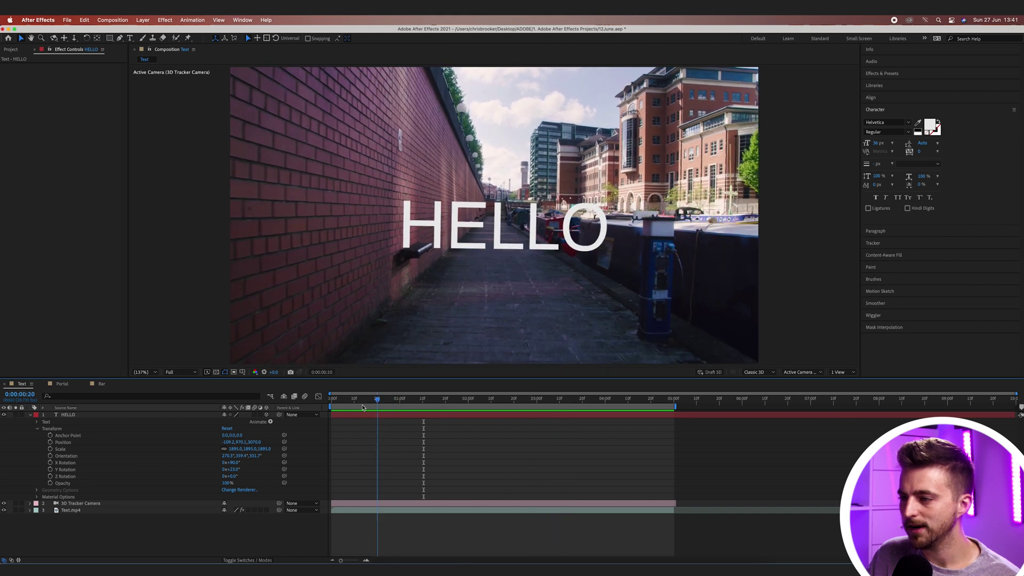
pyautogui.click(364, 402)
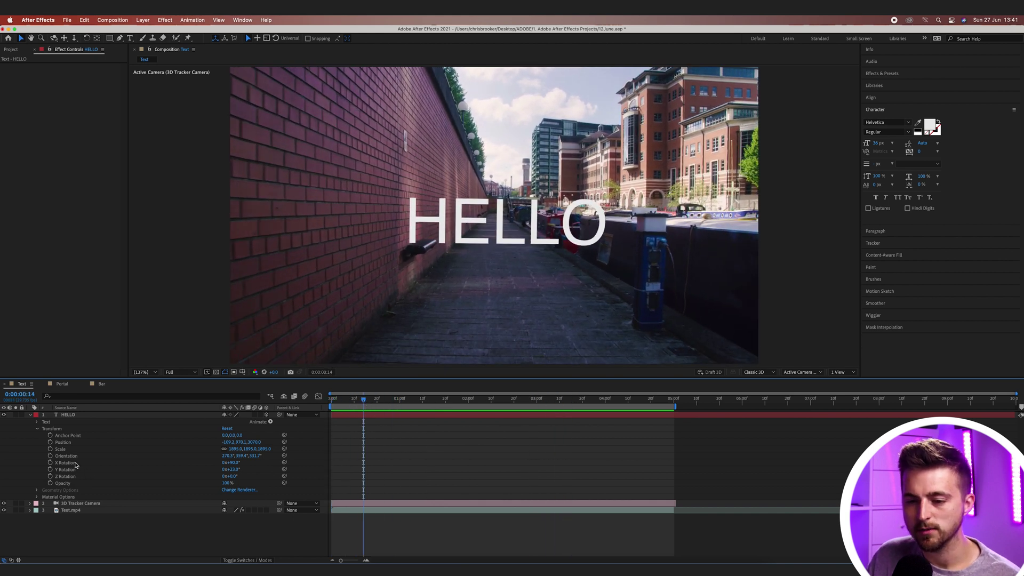
pyautogui.click(69, 444)
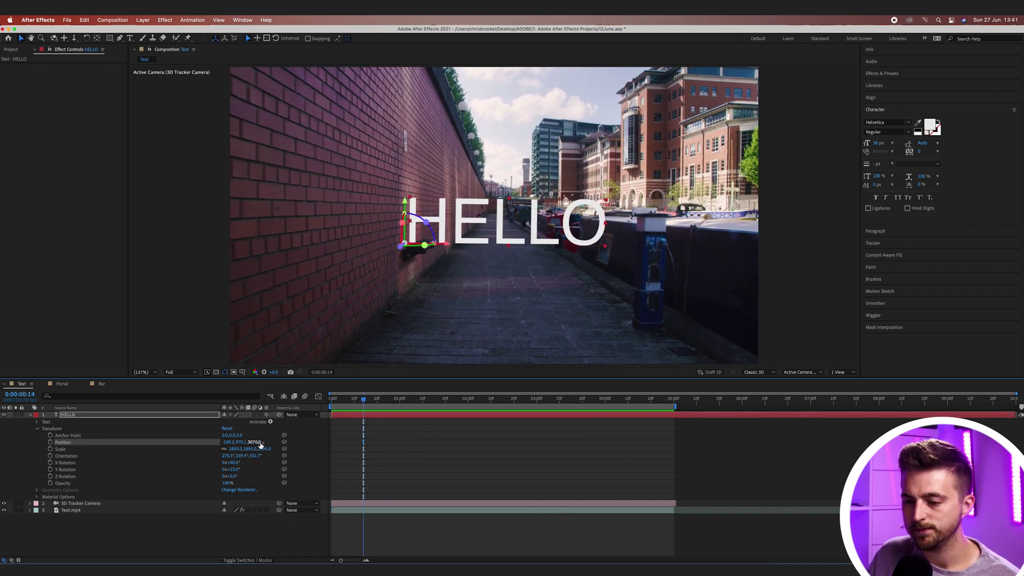
pyautogui.moveTo(255, 445); pyautogui.dragTo(320, 442)
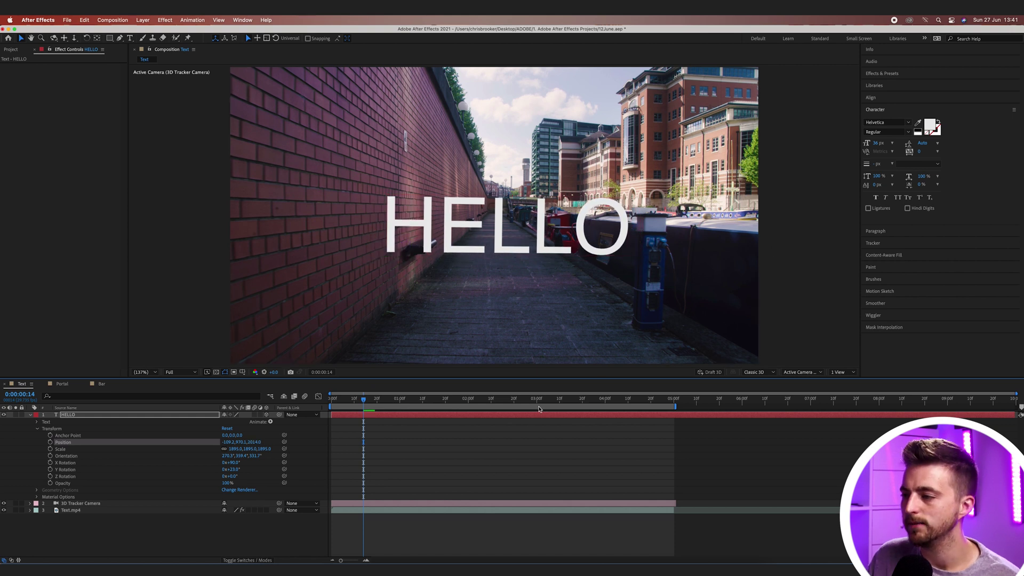
# Step: Scrub the timeline and replay from the start to check the camera passing HELLO
pyautogui.press('space')
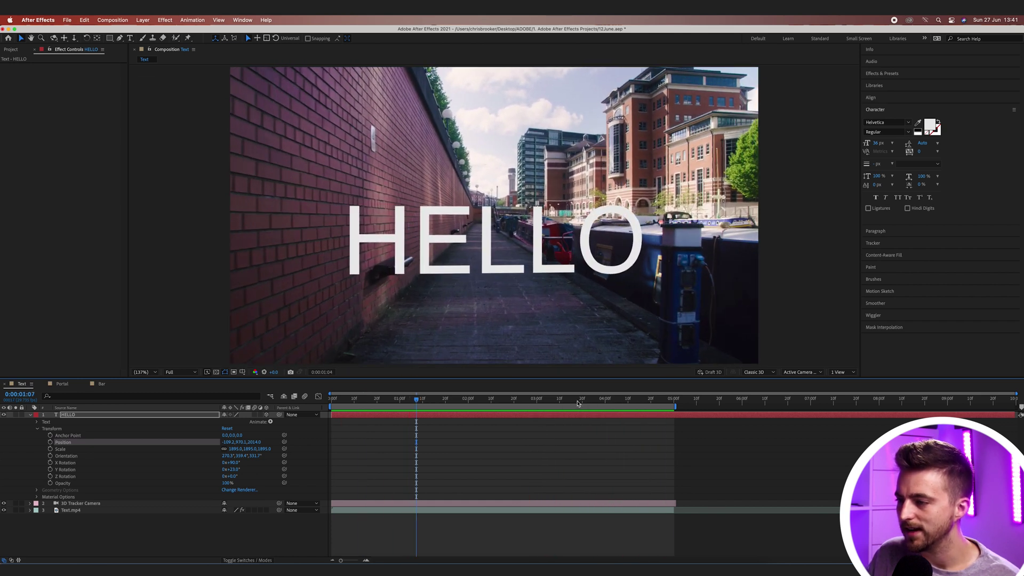
pyautogui.moveTo(577, 404); pyautogui.dragTo(663, 404)
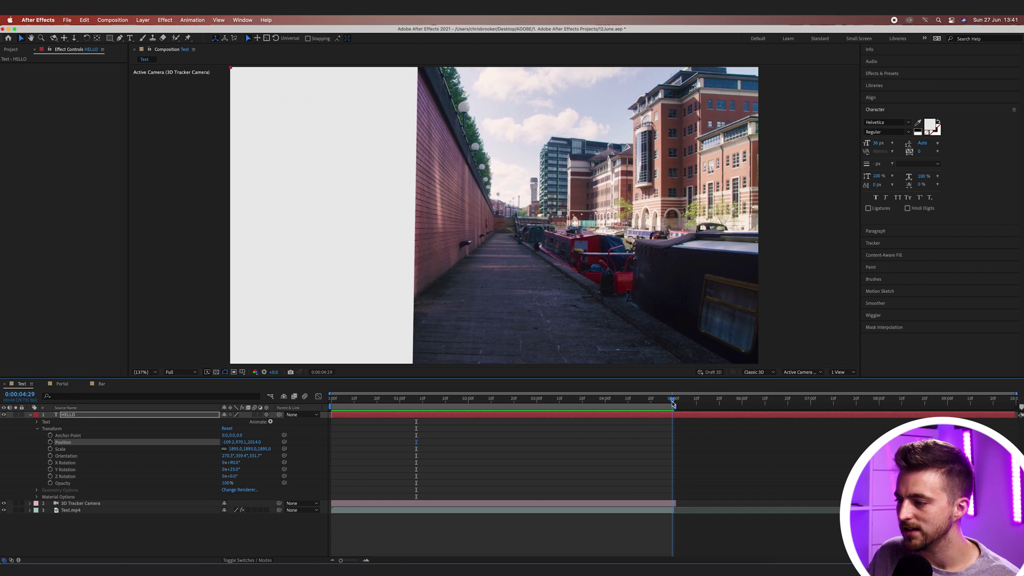
pyautogui.click(673, 405)
pyautogui.moveTo(673, 405); pyautogui.dragTo(226, 421)
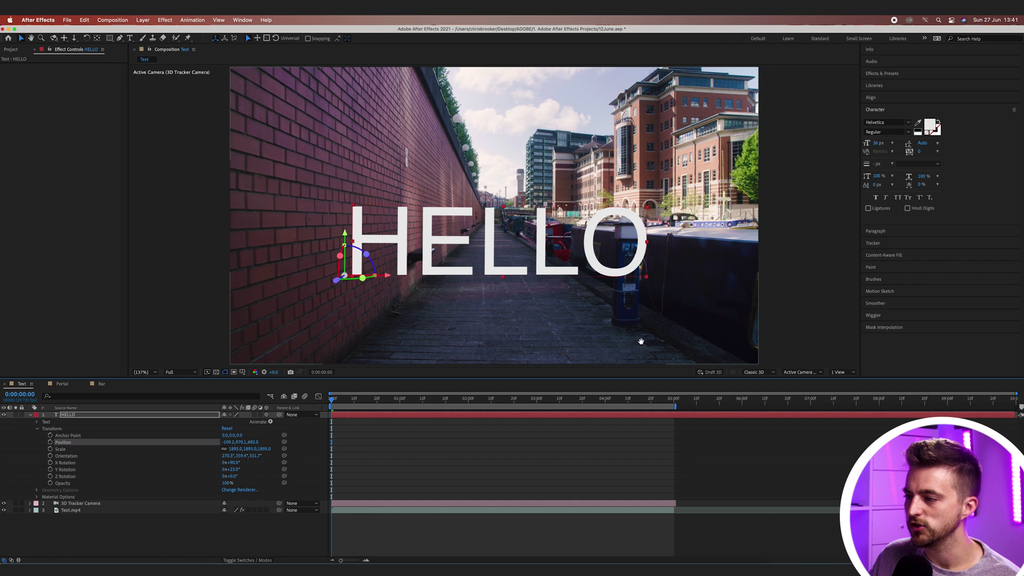
pyautogui.press('space')
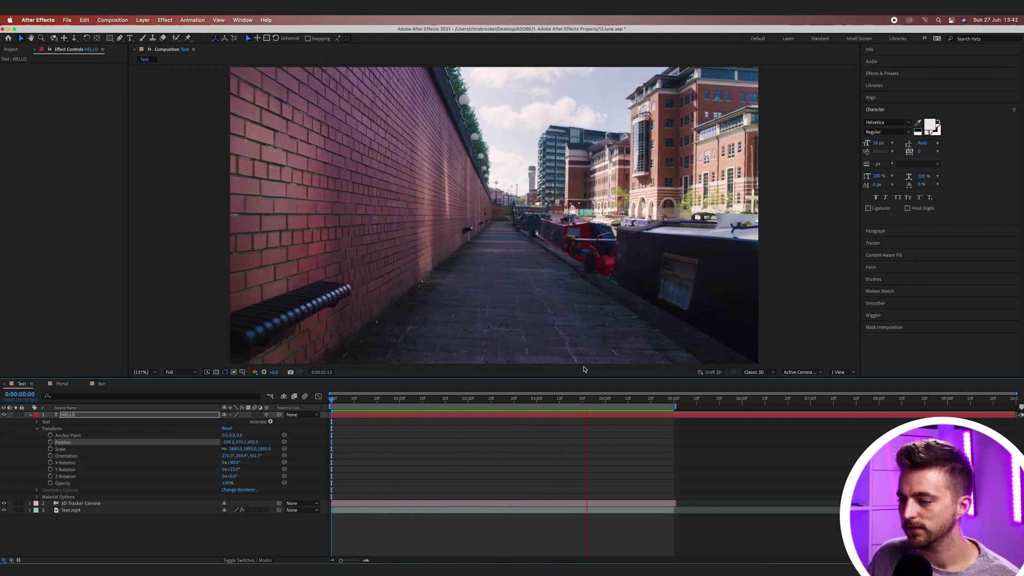
# Step: Replay the camera flying through HELLO from the beginning, then select the HELLO layer
pyautogui.press('space')
pyautogui.press('Home')
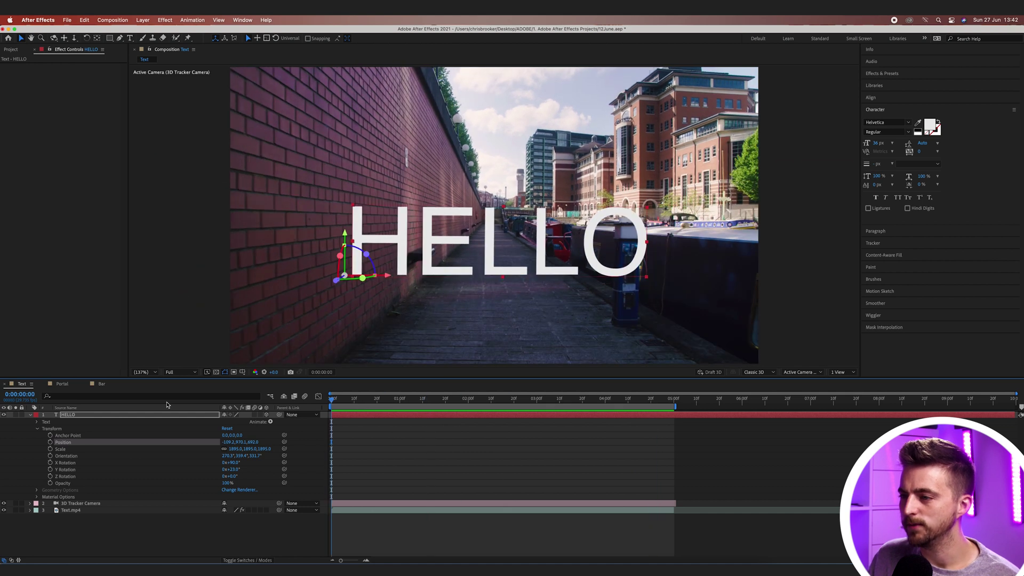
pyautogui.press('space')
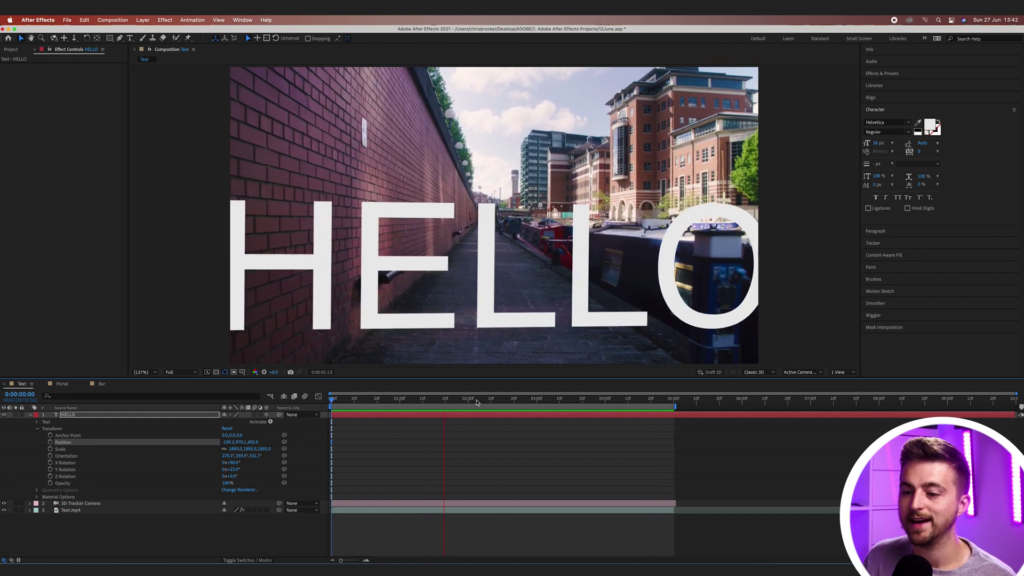
pyautogui.press('space')
pyautogui.click(578, 455)
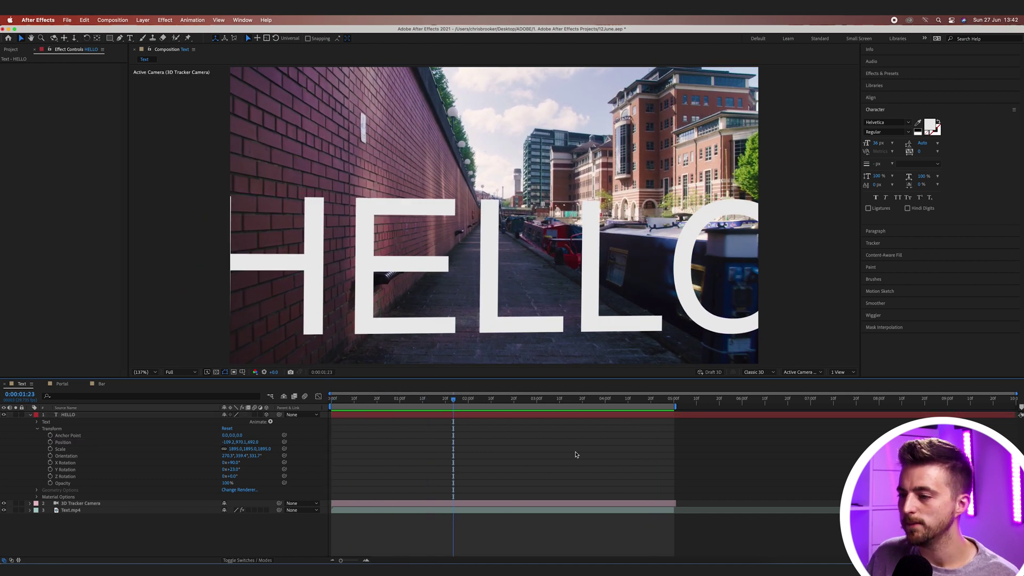
pyautogui.press('space')
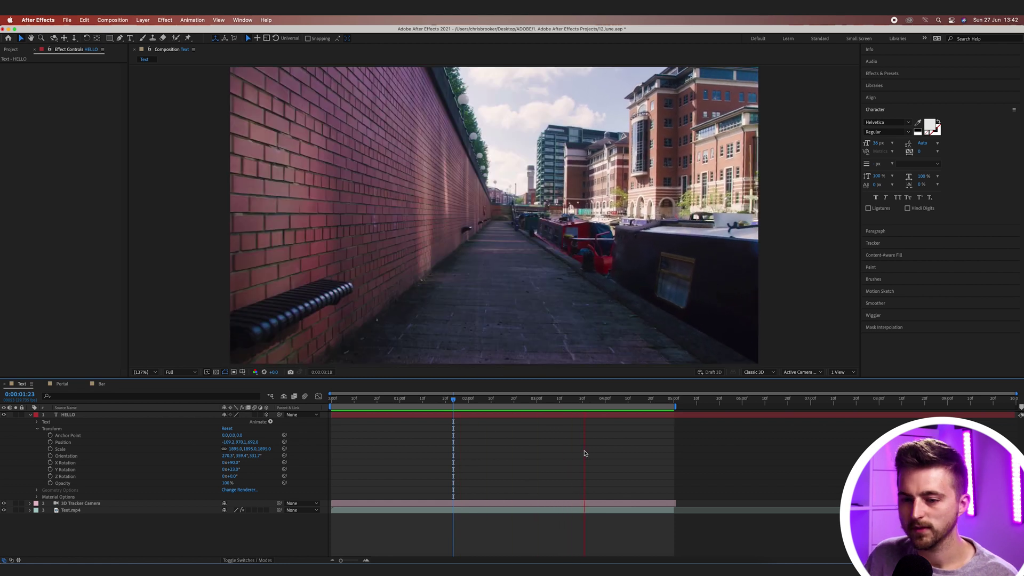
pyautogui.press('space')
pyautogui.click(128, 414)
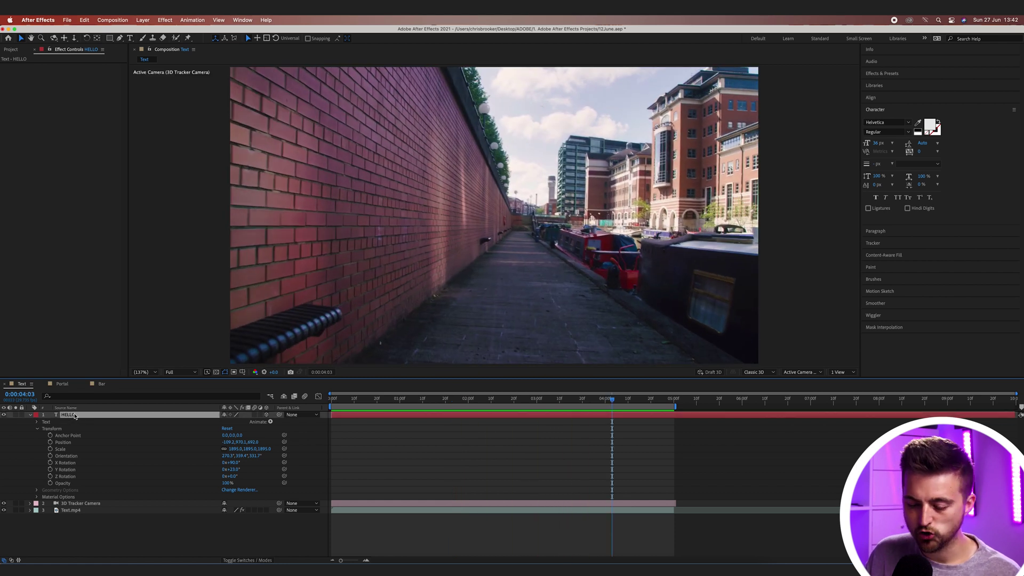
# Step: Duplicate HELLO as HELLO 2 and push the original HELLO back to Position Z 4807
pyautogui.press('super+d')
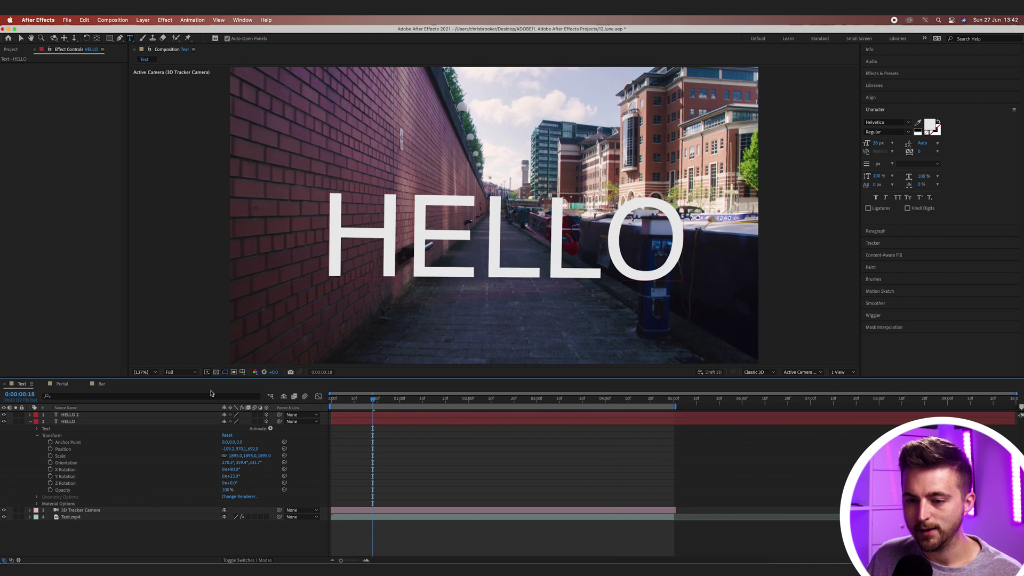
pyautogui.click(79, 423)
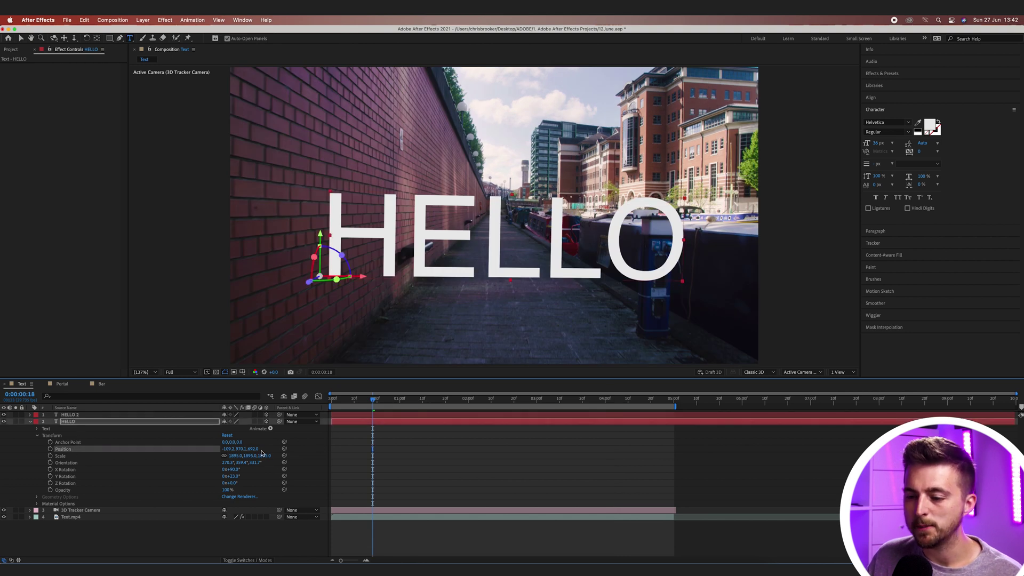
pyautogui.moveTo(256, 451); pyautogui.dragTo(320, 451)
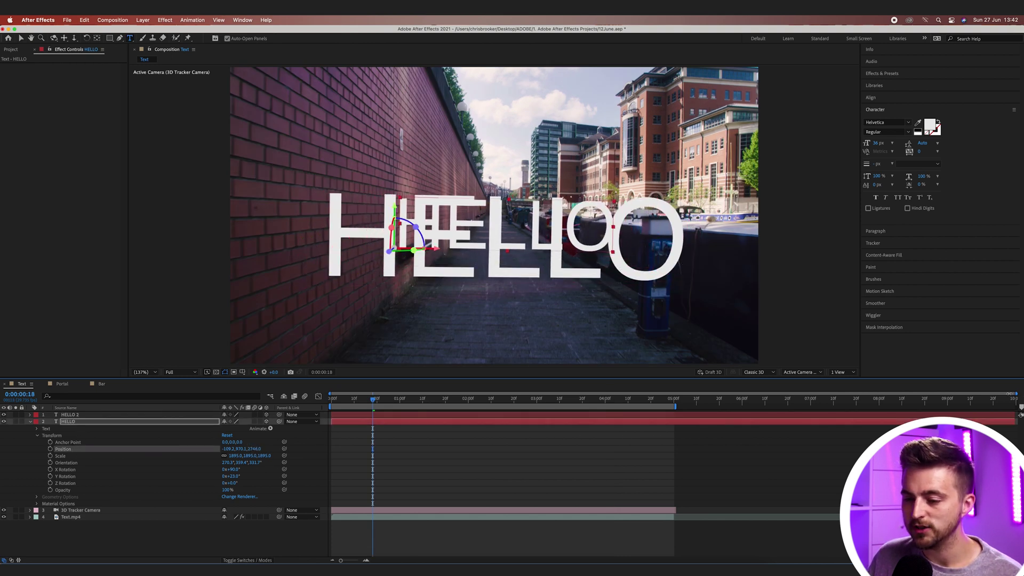
pyautogui.moveTo(257, 449); pyautogui.dragTo(299, 449)
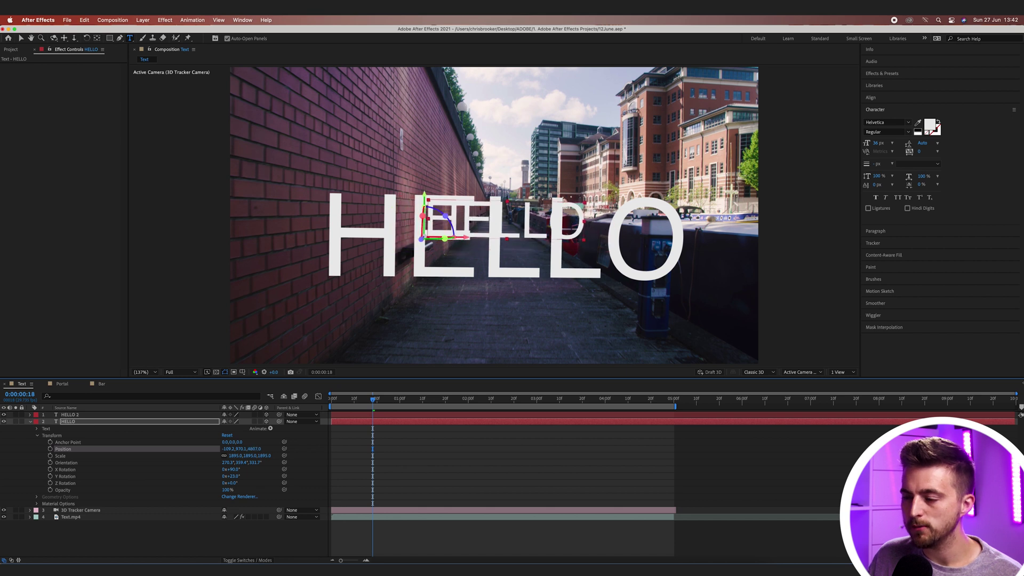